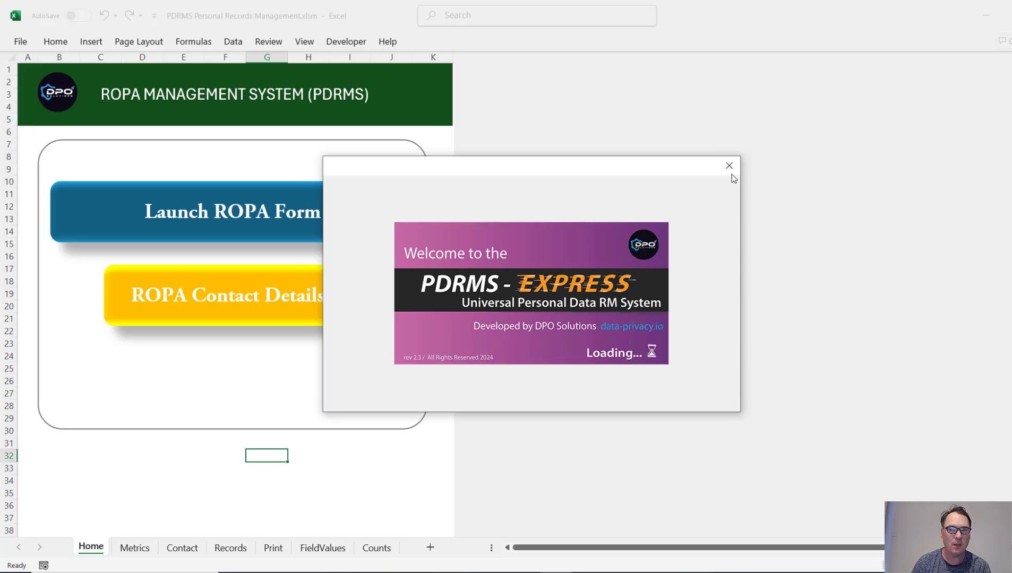
Dismiss the welcome splash and launch the ROPA form
{"action": "left_click", "coordinate": [729, 166]}
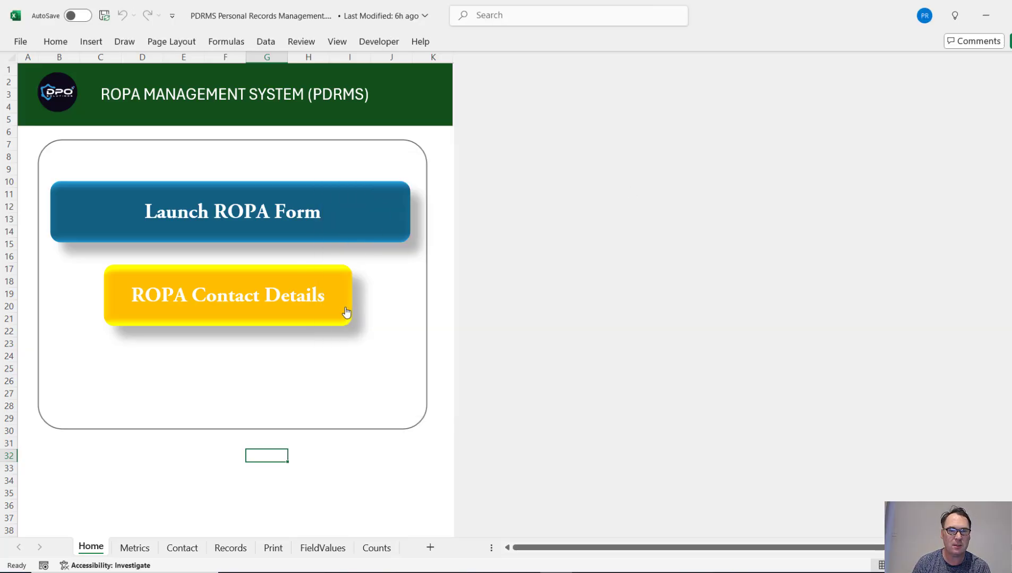
{"action": "left_click", "coordinate": [231, 215]}
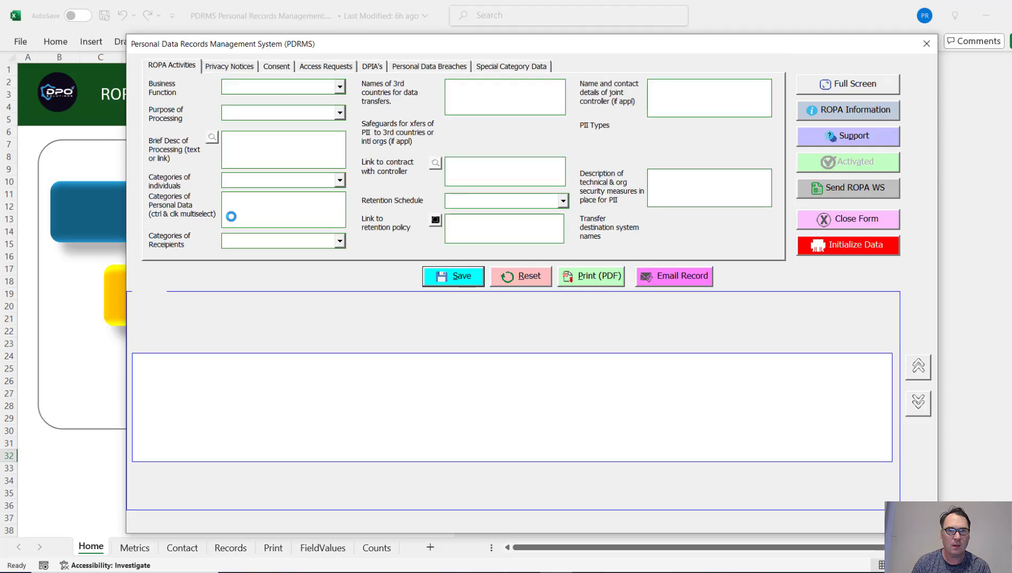
Look over the Business Function and Purpose of Processing choices and browse the existing records in the preview area
{"action": "left_click", "coordinate": [342, 88]}
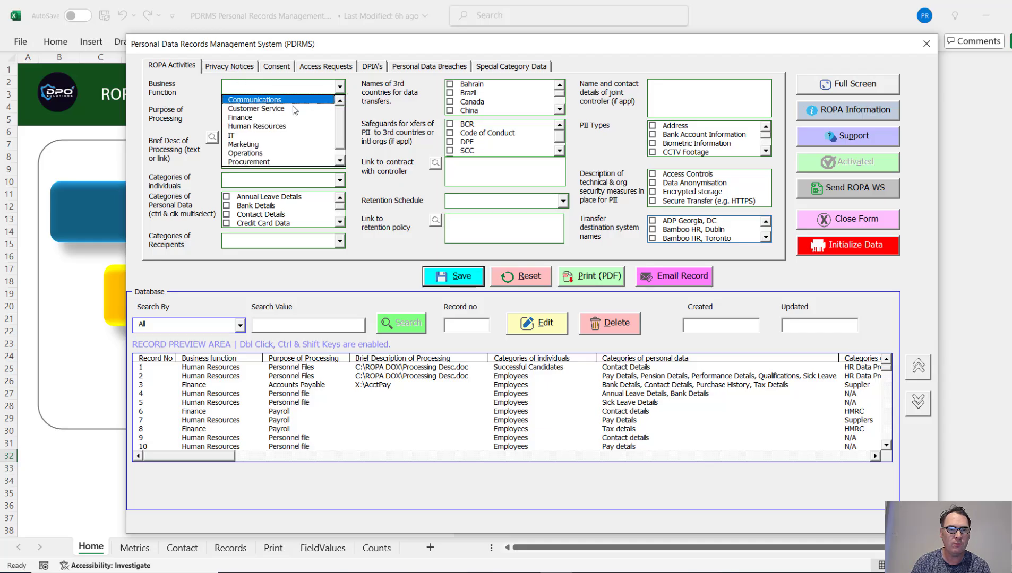
{"action": "left_click", "coordinate": [189, 124]}
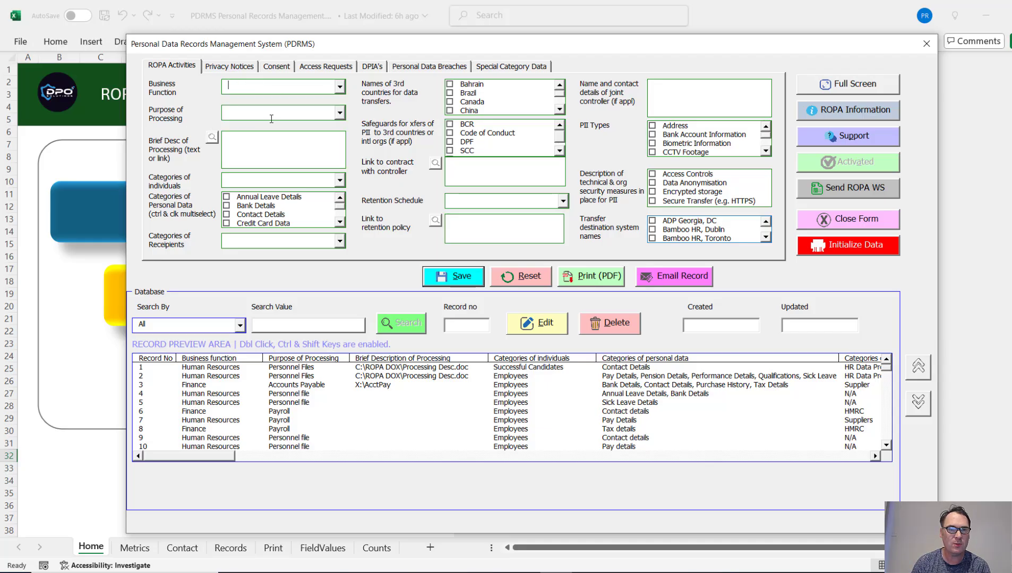
{"action": "left_click", "coordinate": [340, 113]}
{"action": "left_click", "coordinate": [341, 115]}
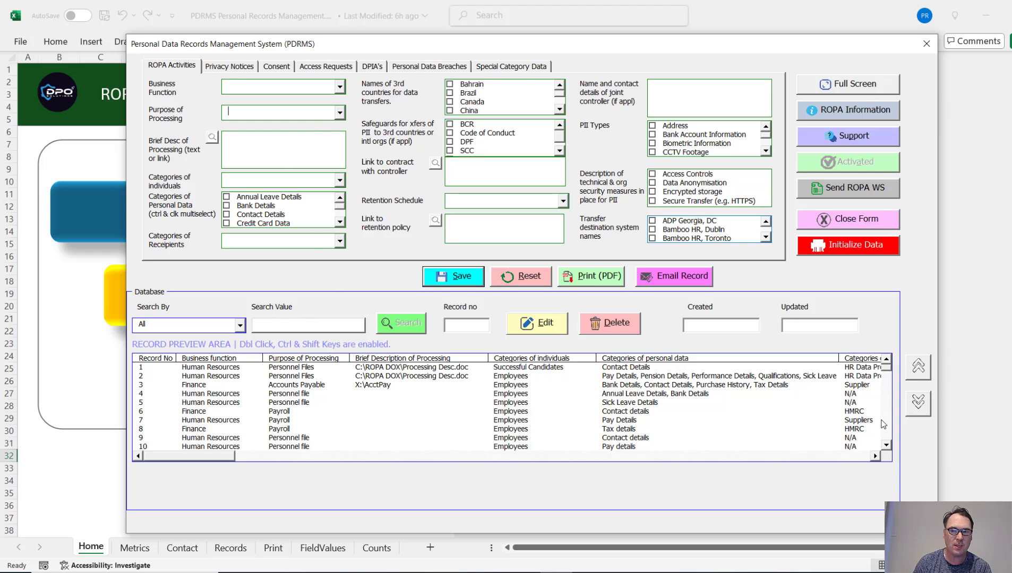
{"action": "left_click", "coordinate": [886, 437]}
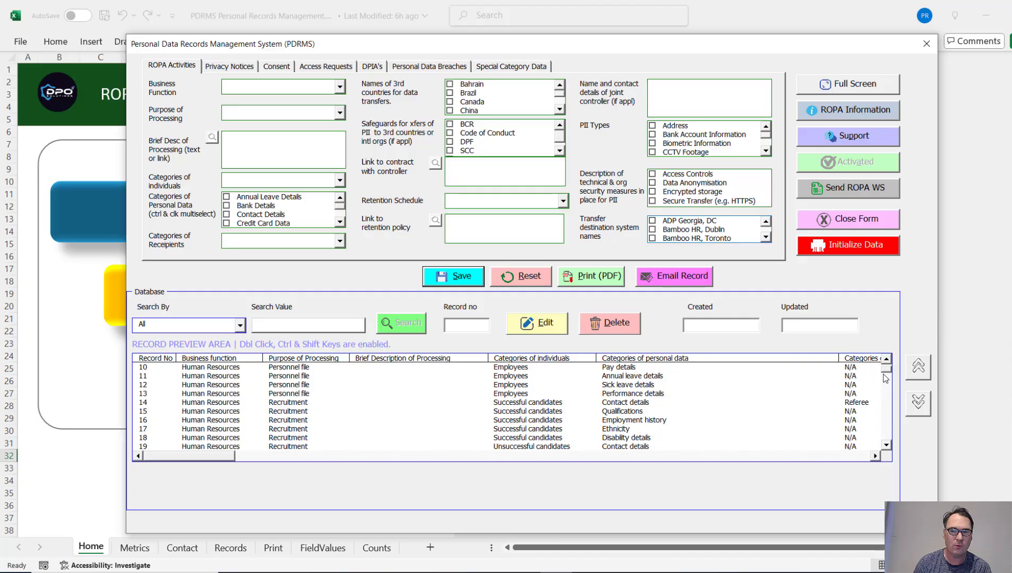
{"action": "scroll", "coordinate": [885, 375], "scroll_direction": "down", "scroll_amount": 2}
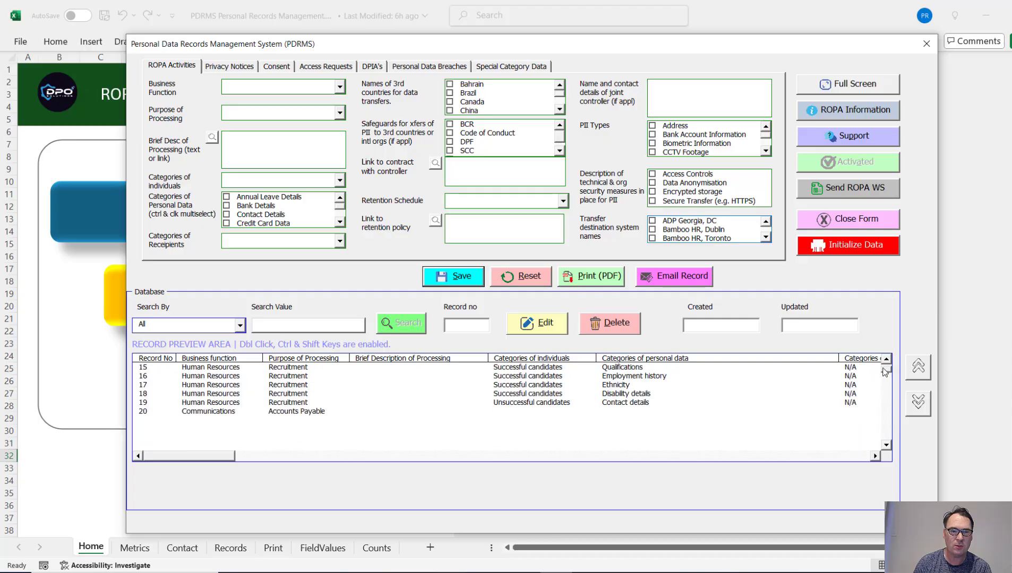
{"action": "scroll", "coordinate": [885, 371], "scroll_direction": "up", "scroll_amount": 5}
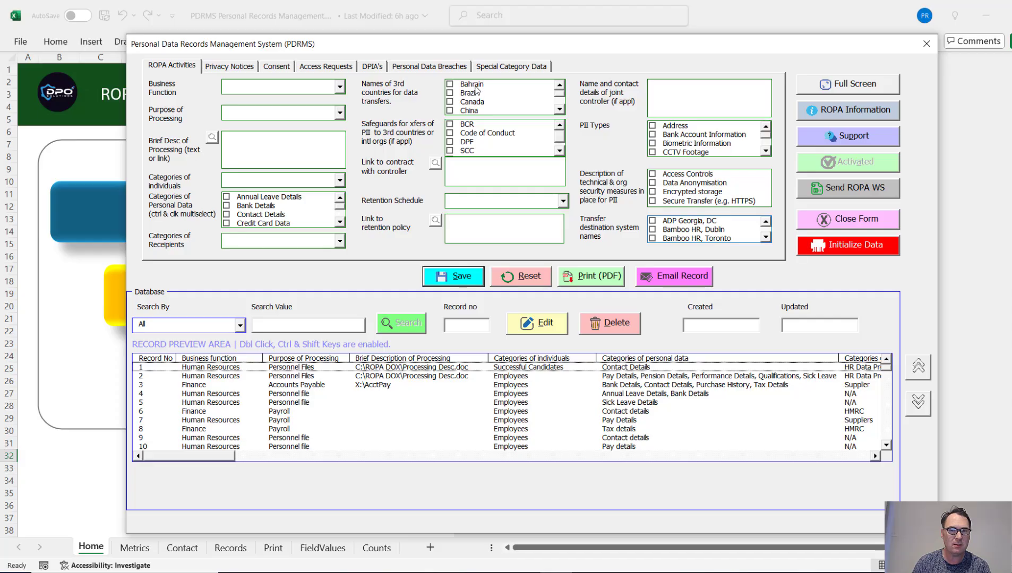
Mark Canada and Bahrain as the third countries for data transfers
{"action": "left_click", "coordinate": [451, 85]}
{"action": "left_click", "coordinate": [451, 86]}
{"action": "left_click", "coordinate": [451, 103]}
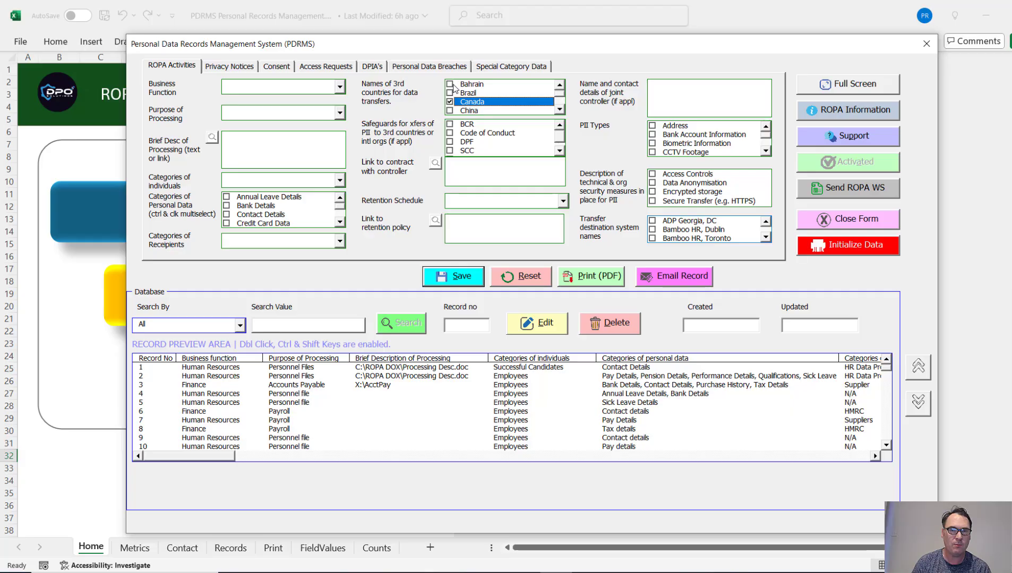
{"action": "left_click", "coordinate": [450, 84]}
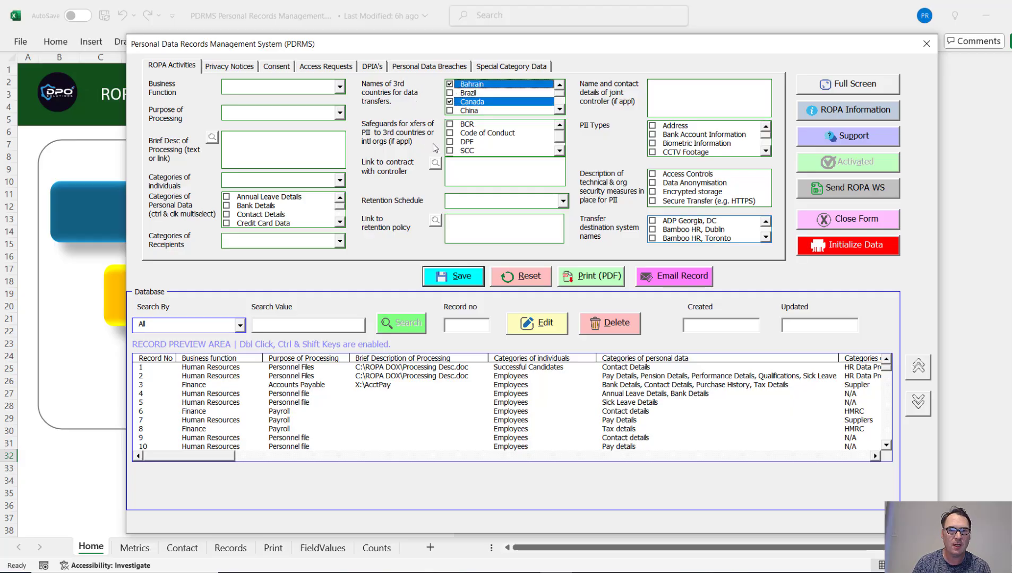
Examine the Privacy Notices, Consent, Access Requests, DPIA, Personal Data Breaches and Special Category Data sections, and return to ROPA Activities
{"action": "left_click", "coordinate": [226, 67]}
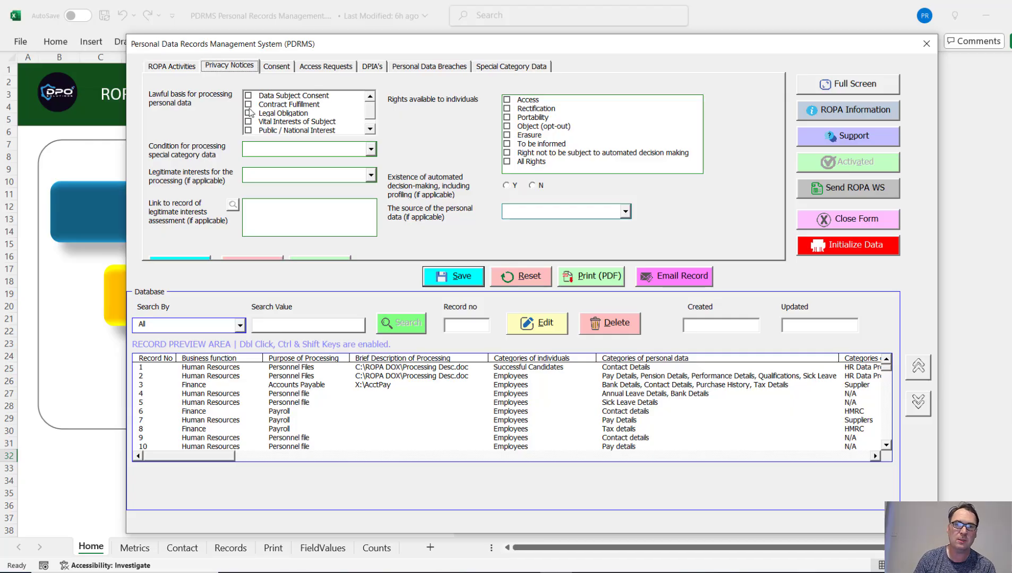
{"action": "left_click", "coordinate": [271, 69]}
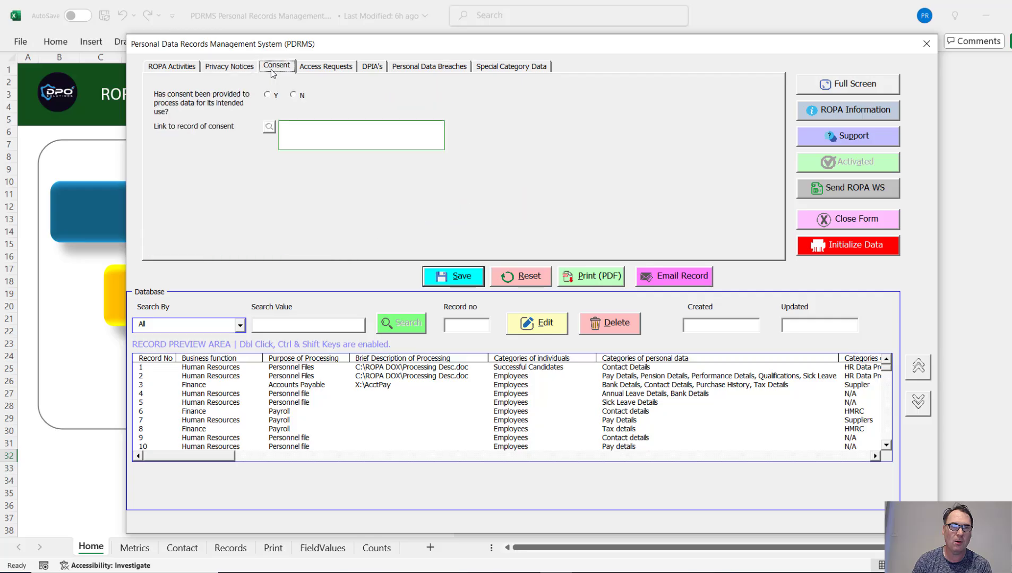
{"action": "left_click", "coordinate": [323, 68]}
{"action": "left_click", "coordinate": [368, 67]}
{"action": "left_click", "coordinate": [412, 69]}
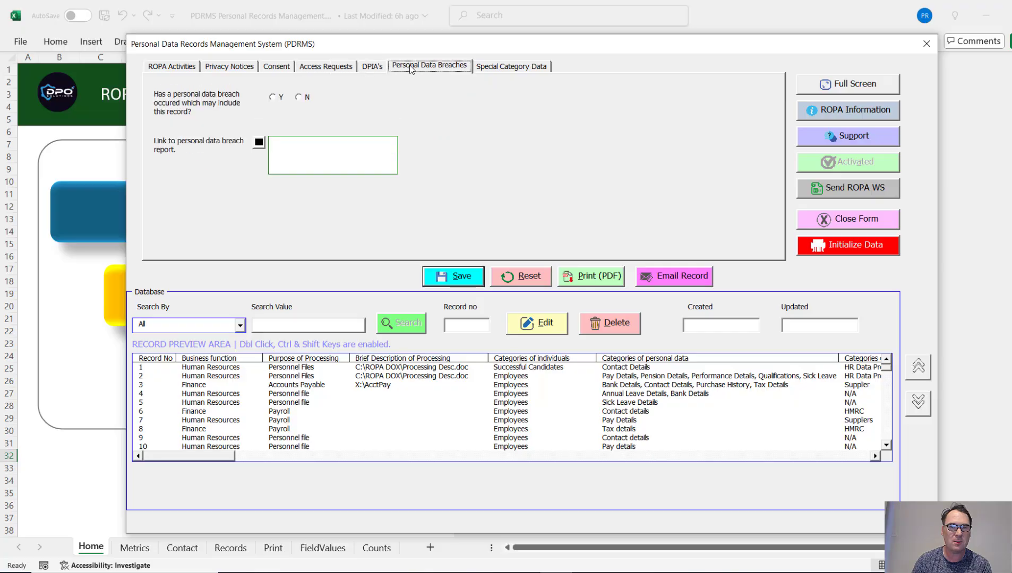
{"action": "left_click", "coordinate": [491, 68]}
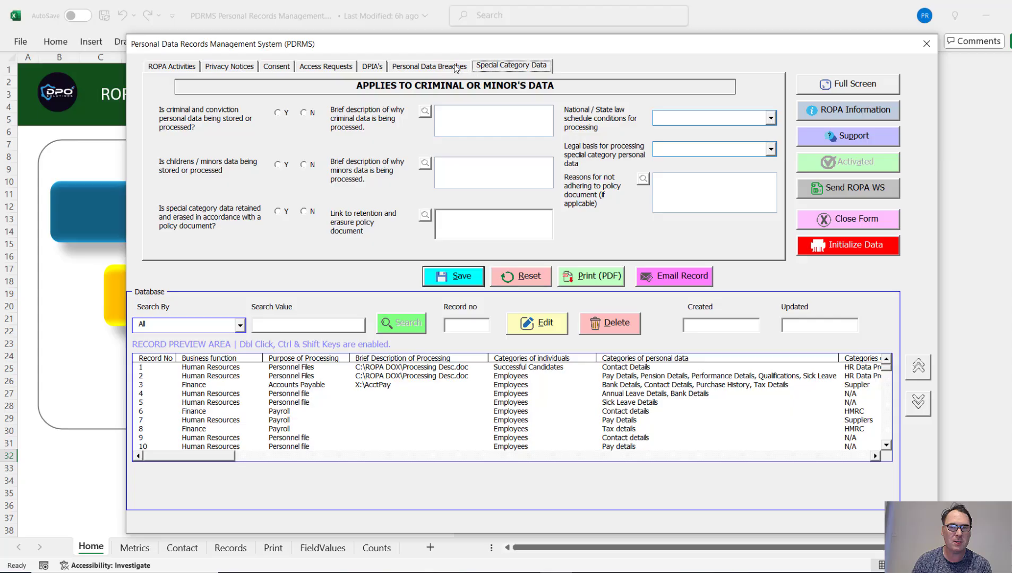
{"action": "left_click", "coordinate": [401, 68]}
{"action": "left_click", "coordinate": [377, 68]}
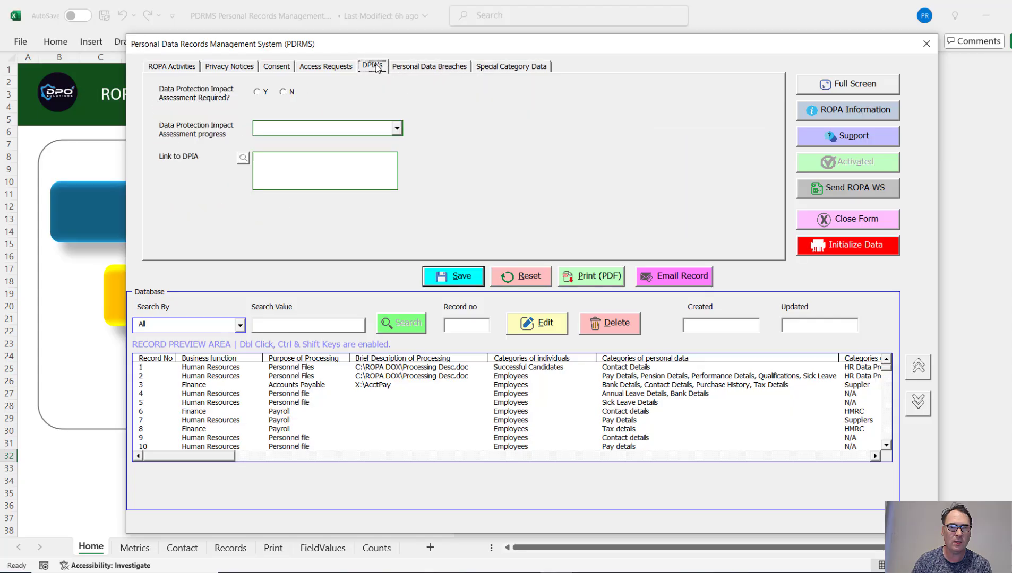
{"action": "left_click", "coordinate": [185, 70]}
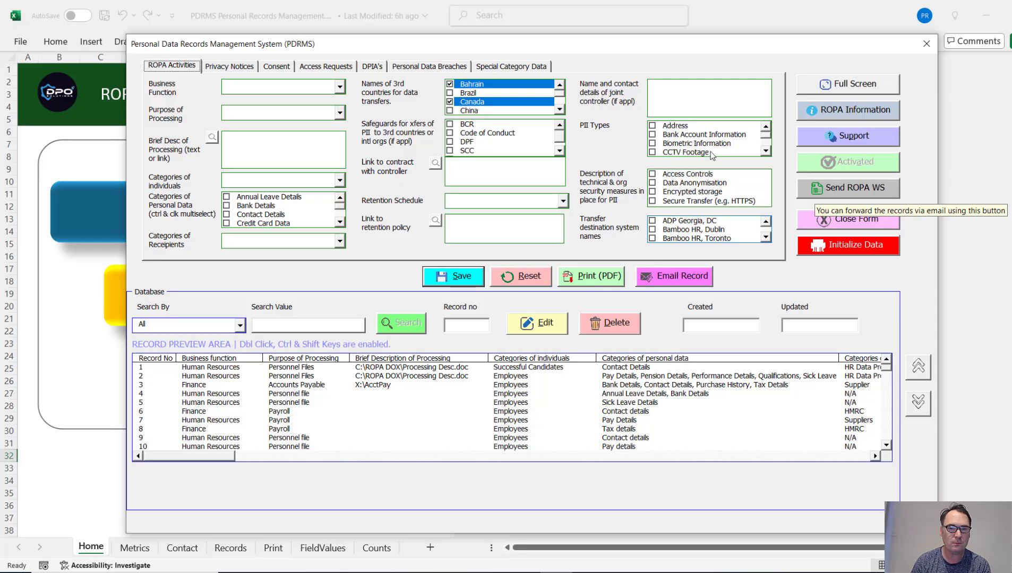
Load record 1 from the record preview area into the form for editing
{"action": "left_click", "coordinate": [416, 368]}
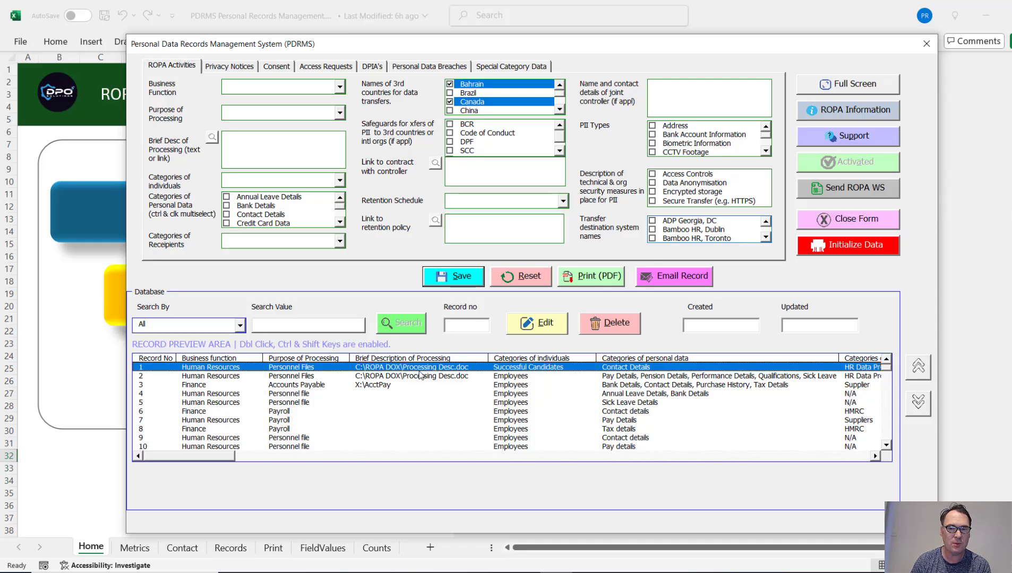
{"action": "double_click", "coordinate": [418, 371]}
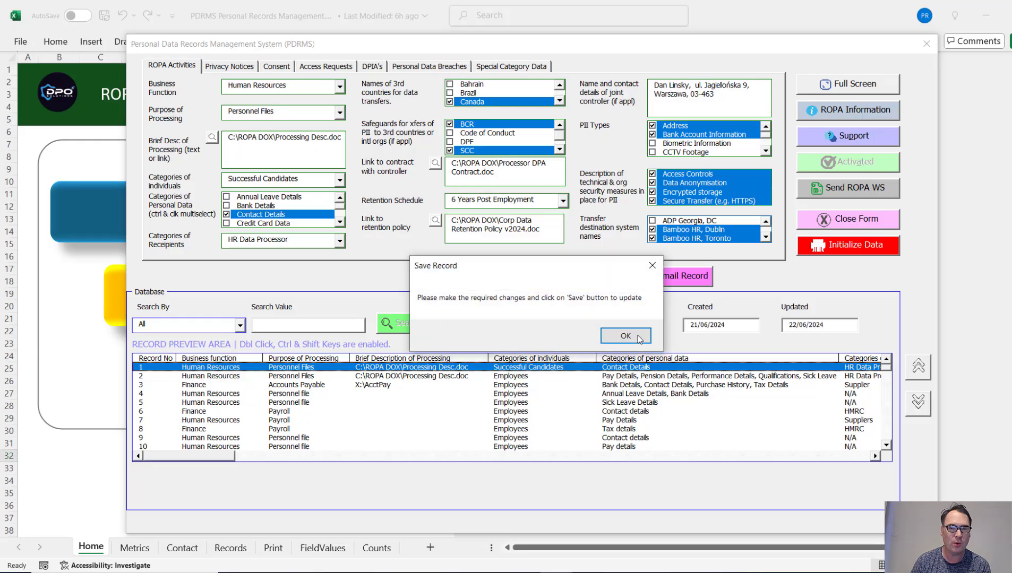
{"action": "left_click", "coordinate": [626, 336]}
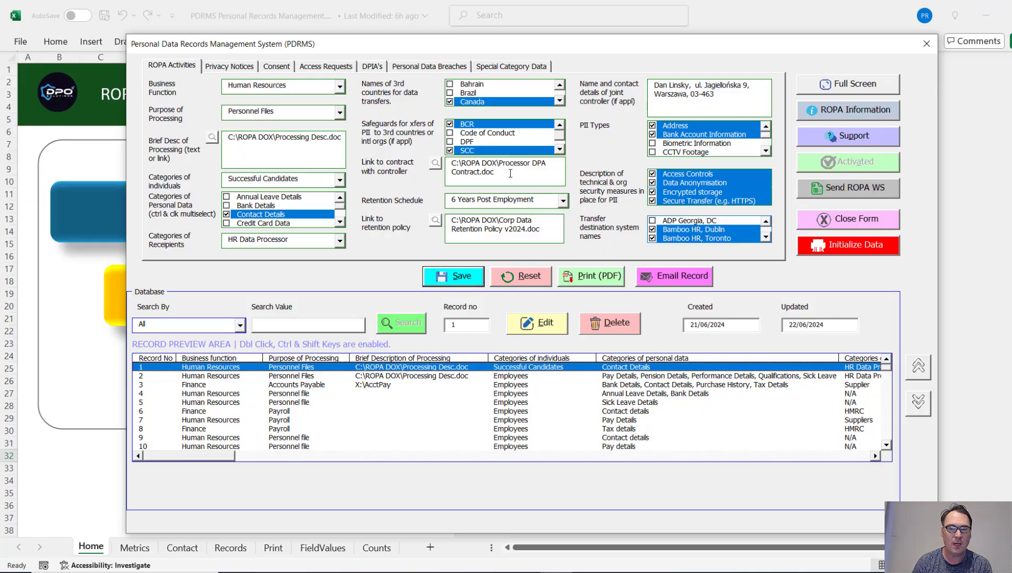
Review record 1's Privacy Notices, Consent and ROPA Activities details, and close the form
{"action": "left_click", "coordinate": [238, 73]}
{"action": "left_click", "coordinate": [271, 72]}
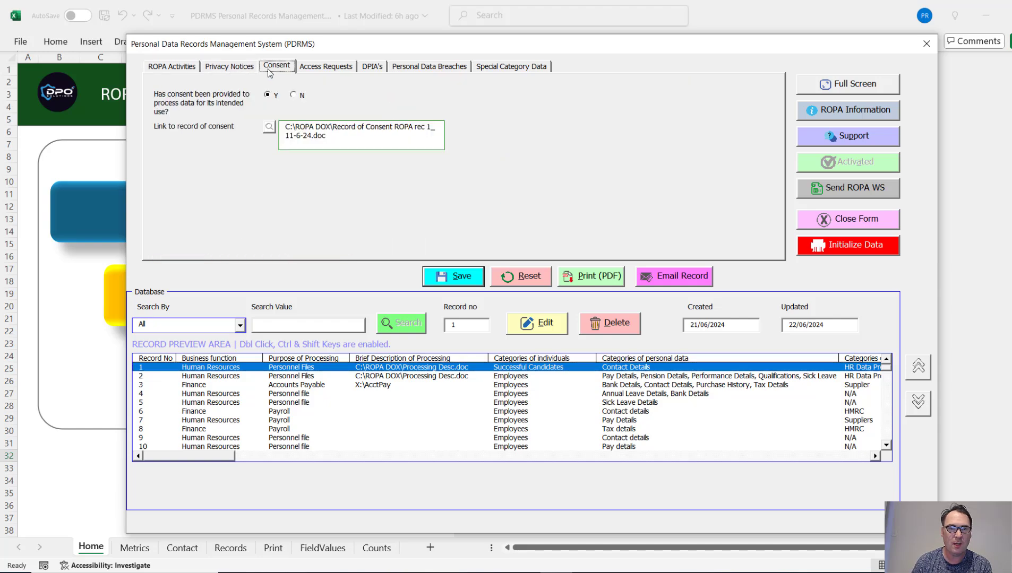
{"action": "left_click", "coordinate": [195, 75]}
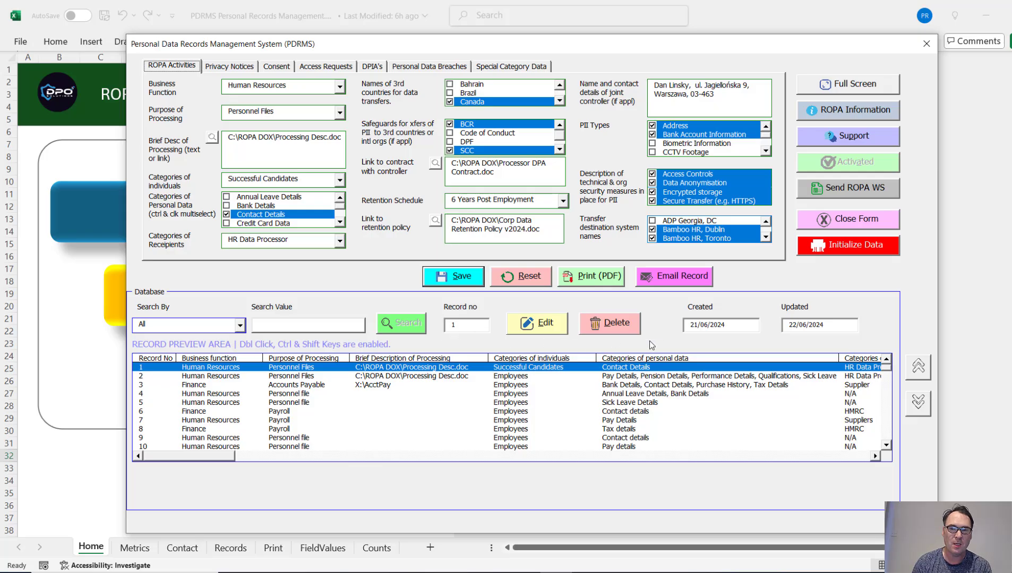
{"action": "left_click", "coordinate": [730, 325]}
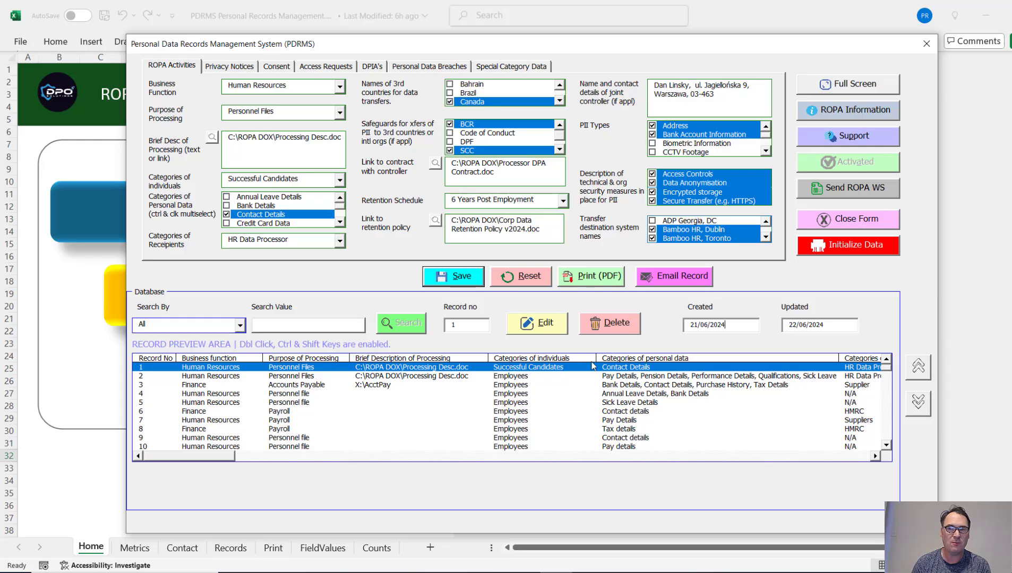
{"action": "left_click", "coordinate": [816, 225]}
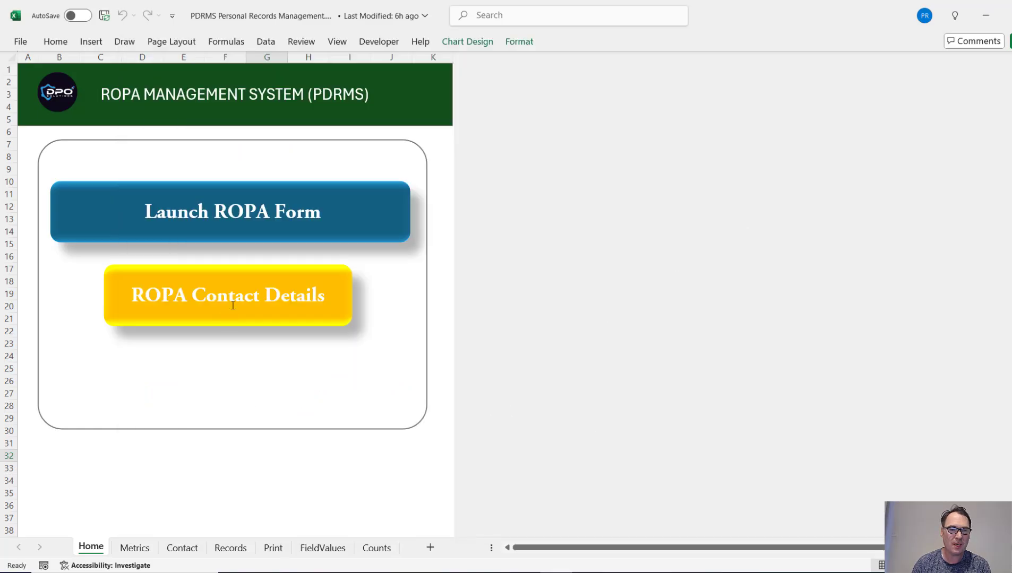
Review the company's data protection contact details, close that form and show the ROPA dashboard on the Metrics sheet
{"action": "left_click", "coordinate": [249, 308]}
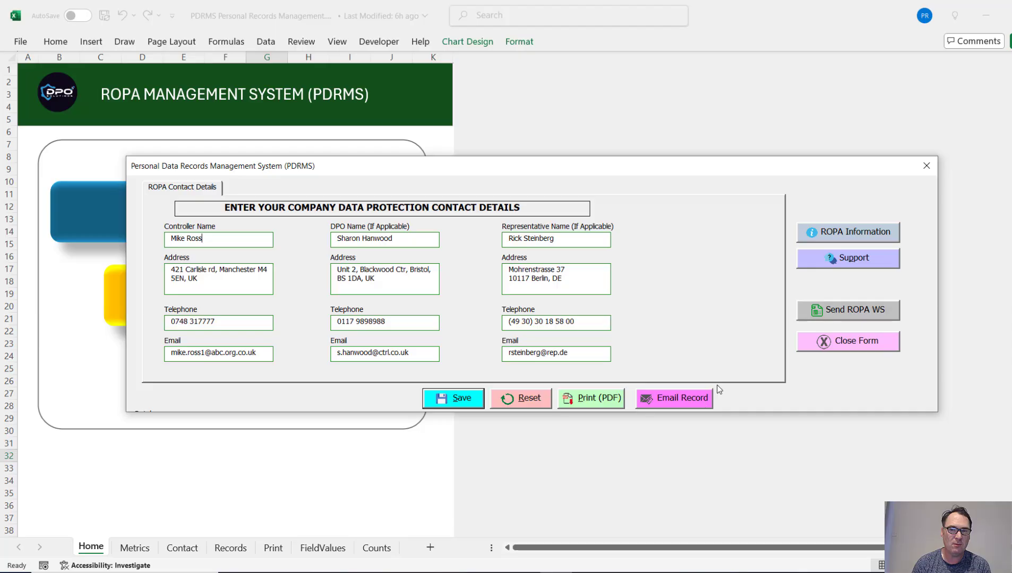
{"action": "left_click", "coordinate": [828, 346]}
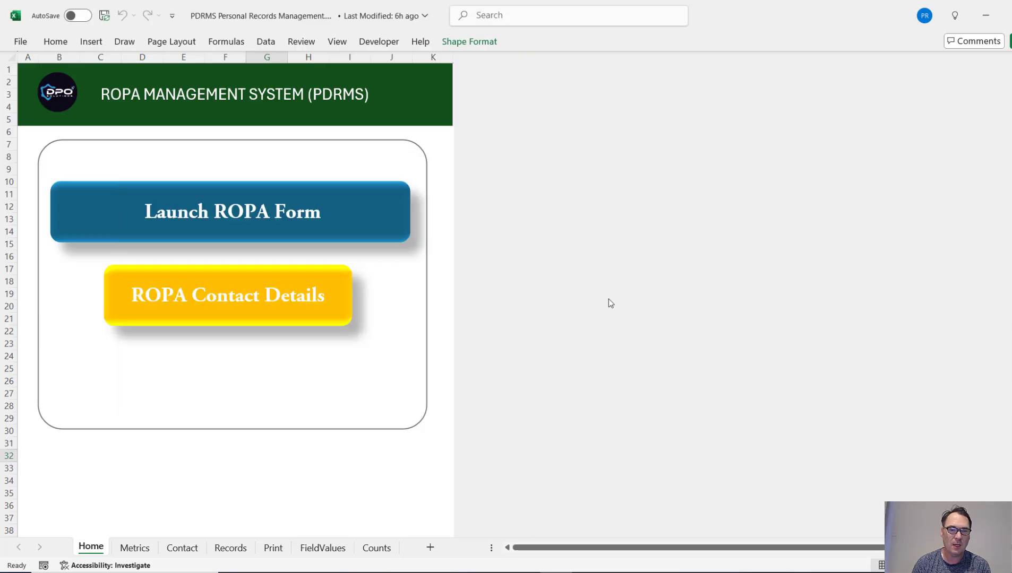
{"action": "left_click", "coordinate": [132, 549]}
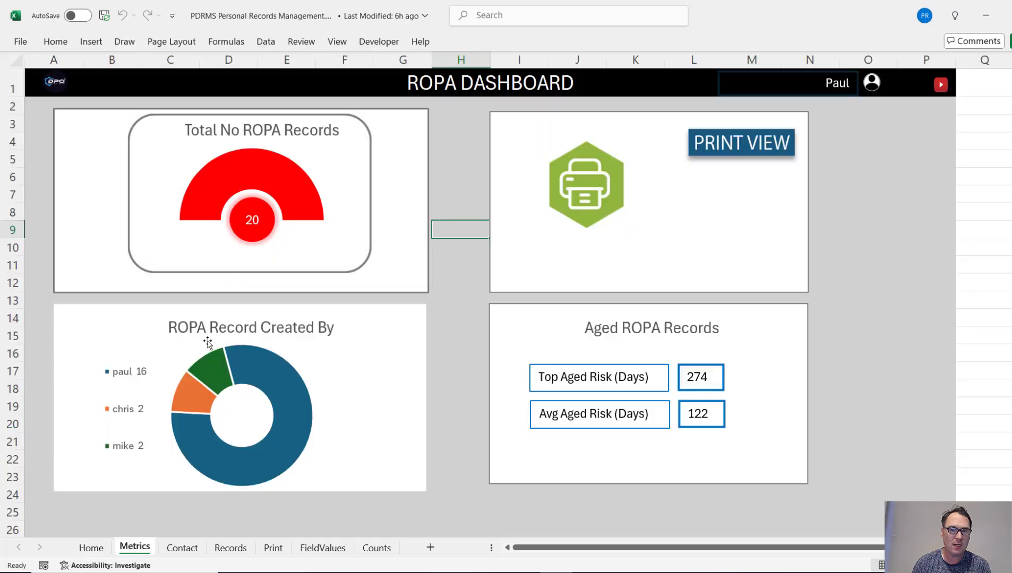